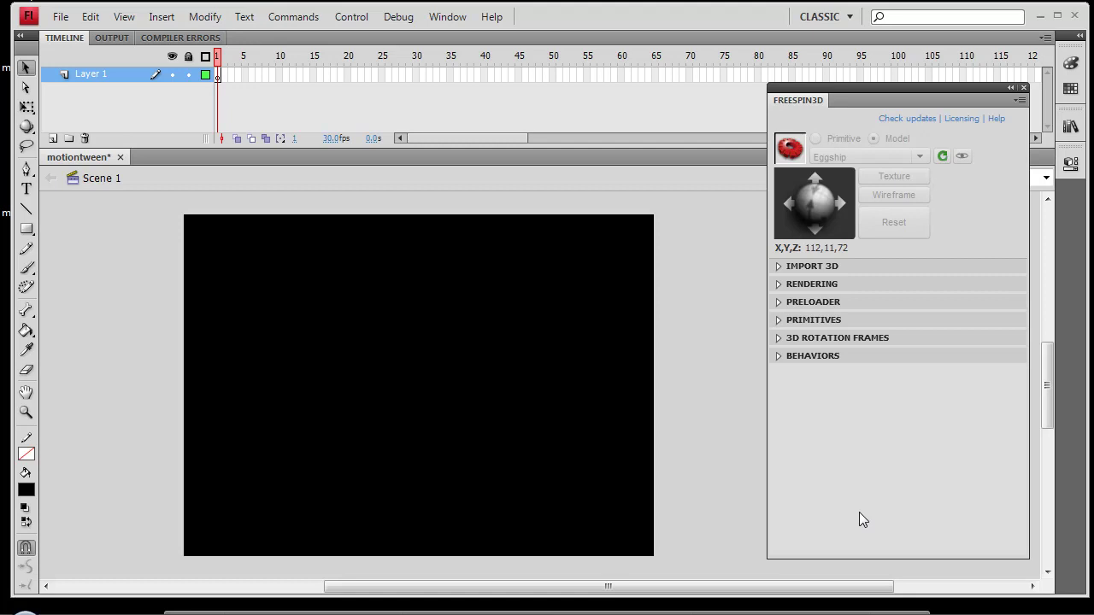
Step: Import the Eggship model from the Desktop through FreeSpin3D's IMPORT 3D section onto a new layer
click(777, 270)
click(814, 332)
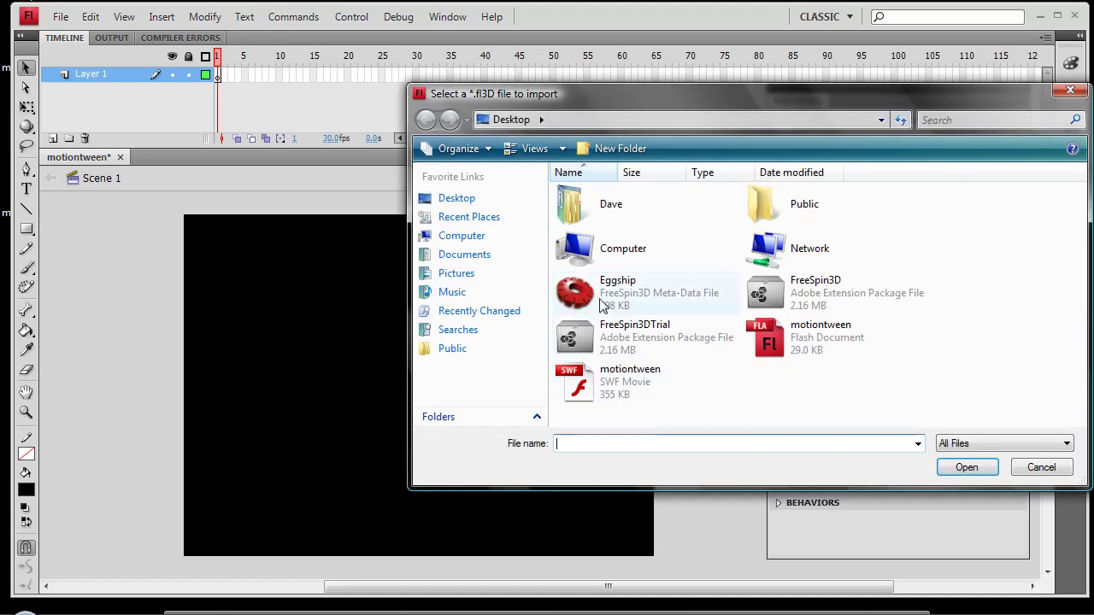
click(577, 295)
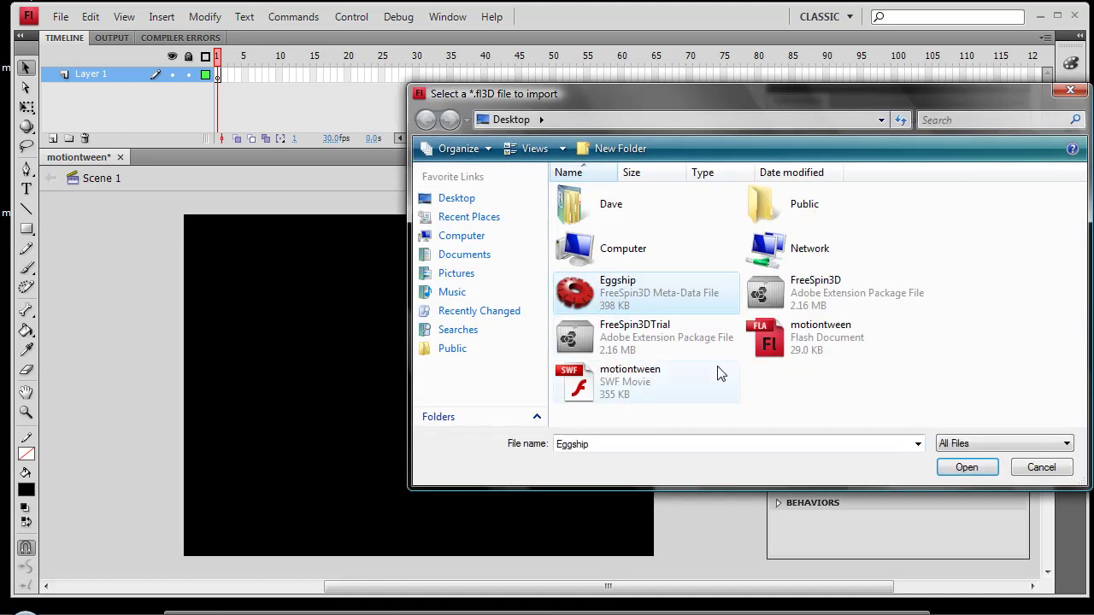
click(966, 467)
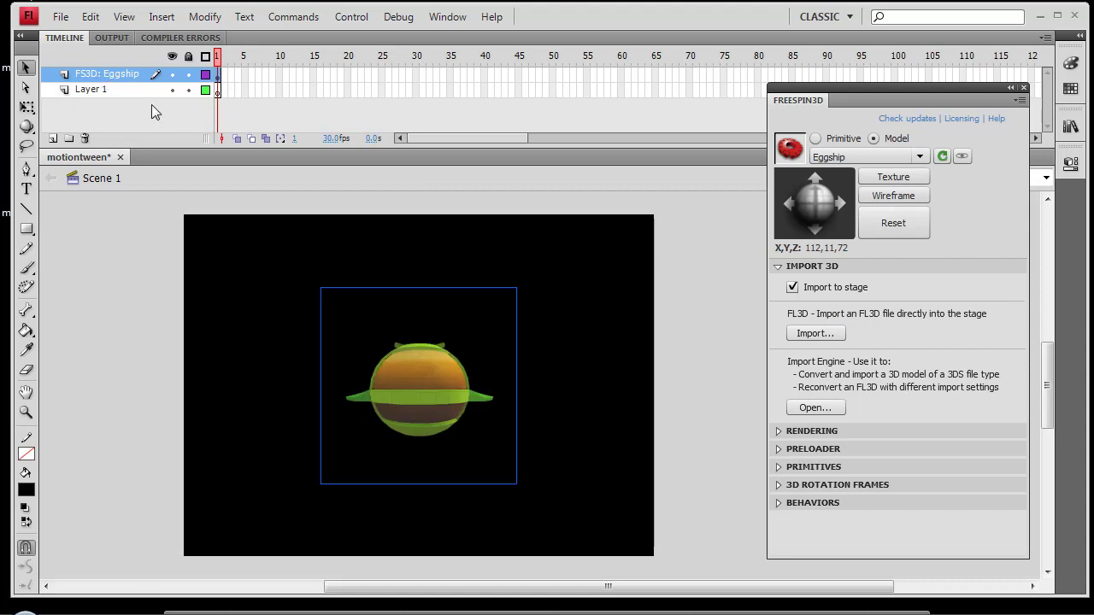
Step: Shrink the Eggship, move it to the lower-left corner, and rotate it side-on to 173, 86, -177
click(27, 107)
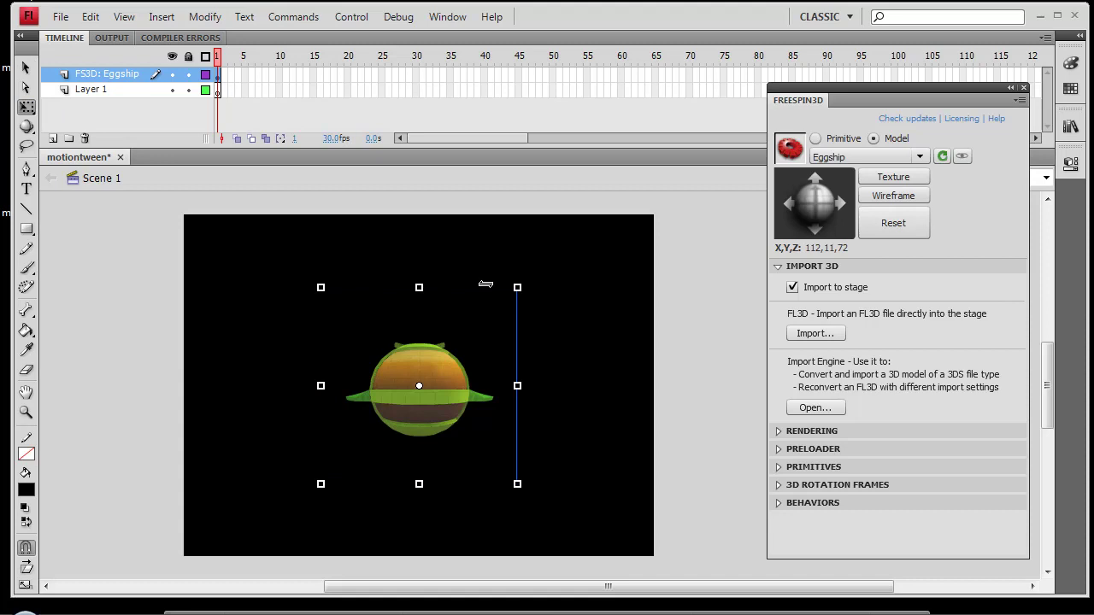
drag(511, 292, 424, 381)
drag(394, 434, 141, 504)
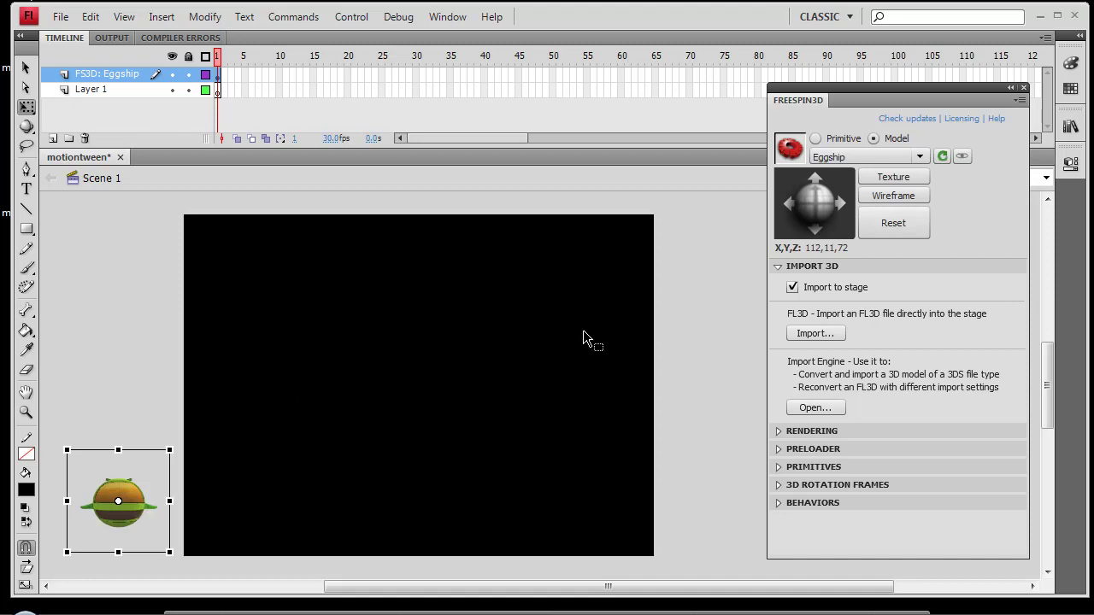
drag(800, 204, 946, 208)
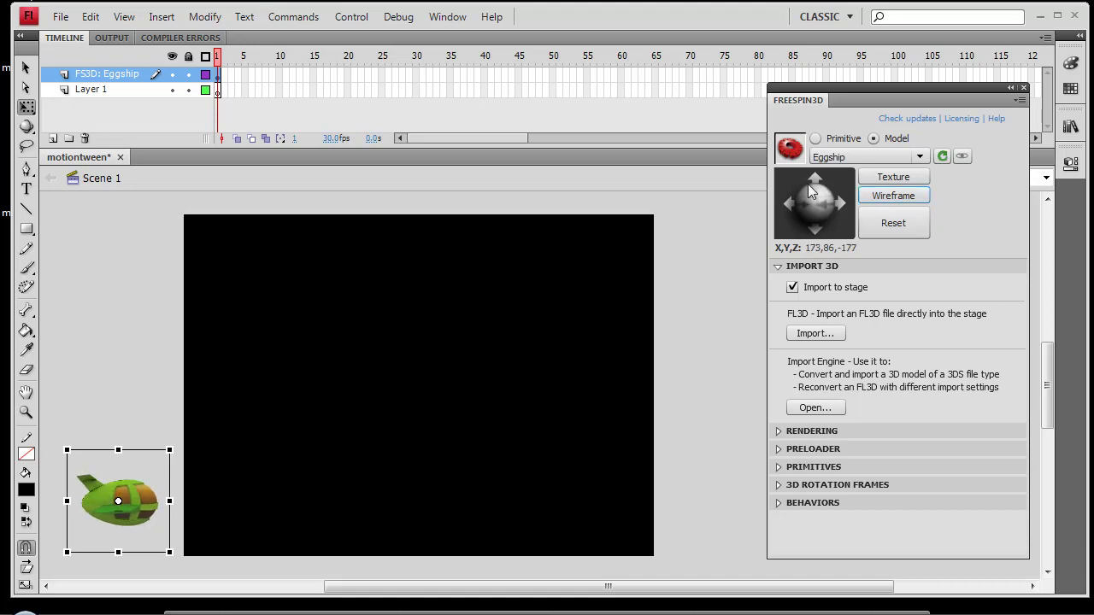
Step: Extend the layer to frame 50 as a motion tween and move the Eggship to the top edge at frame 50
right_click(551, 74)
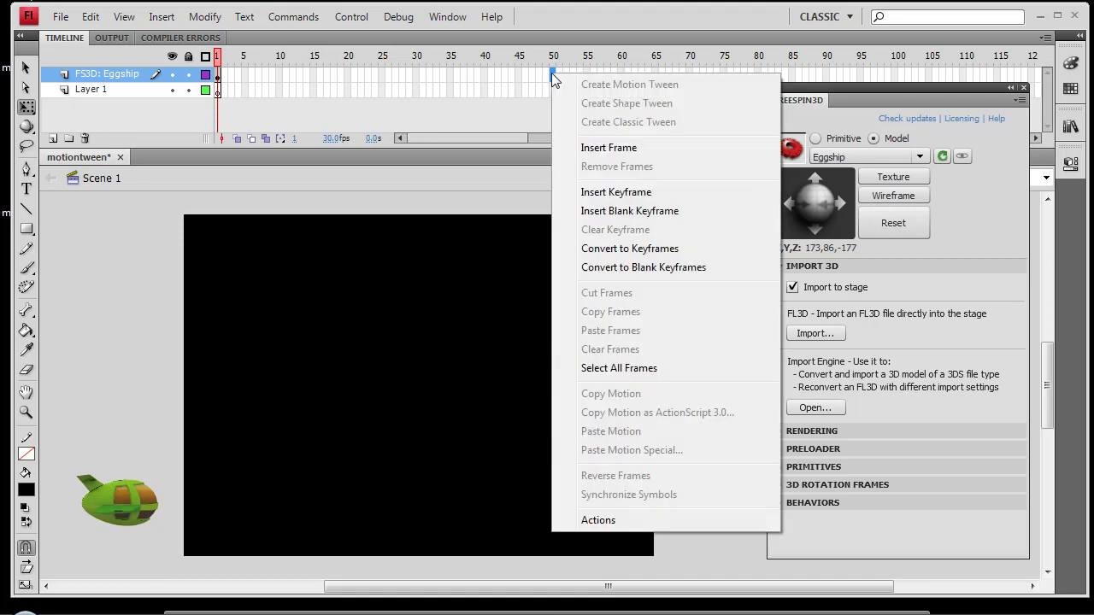
click(593, 147)
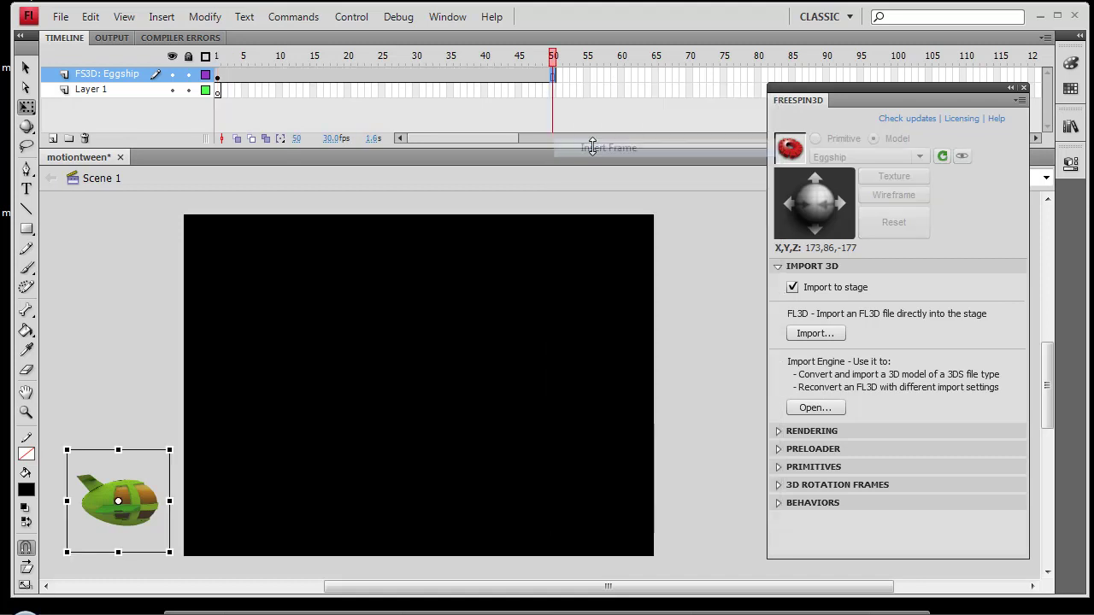
right_click(528, 77)
click(566, 90)
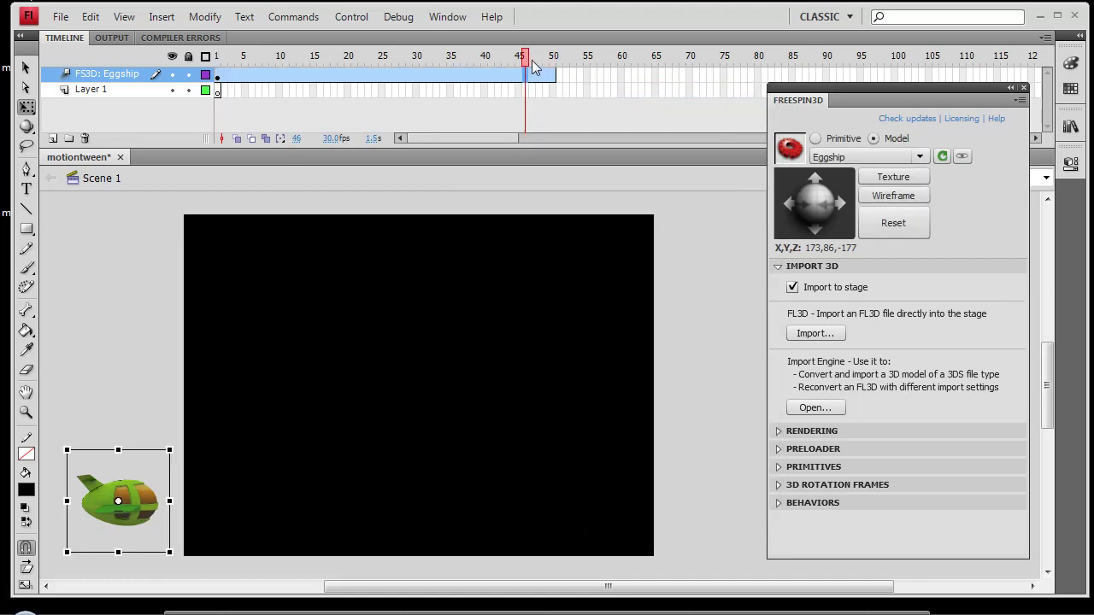
drag(525, 57, 554, 57)
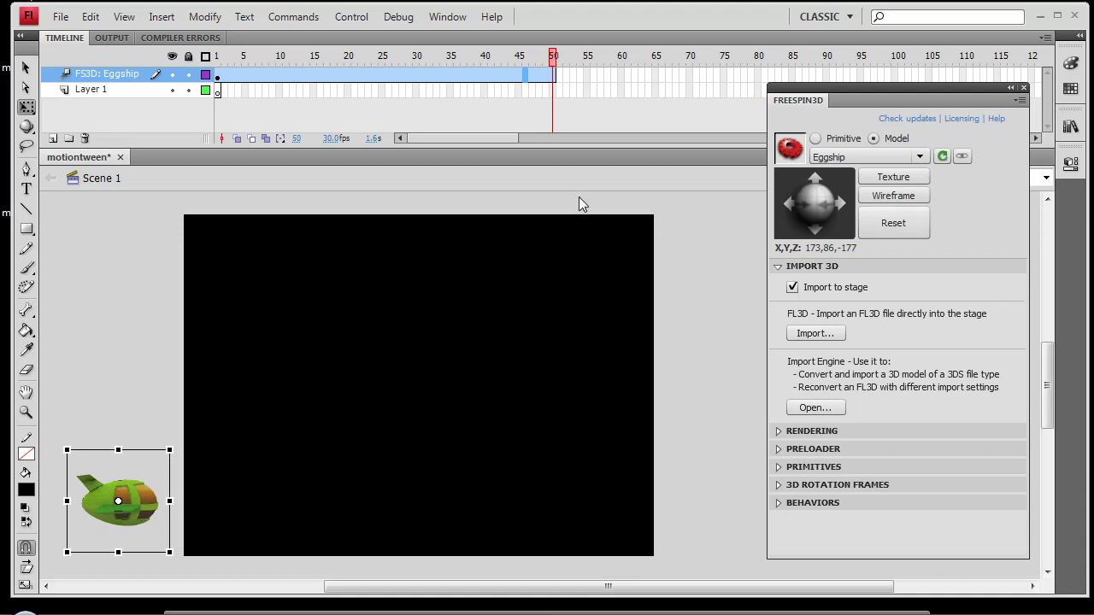
drag(153, 520, 612, 207)
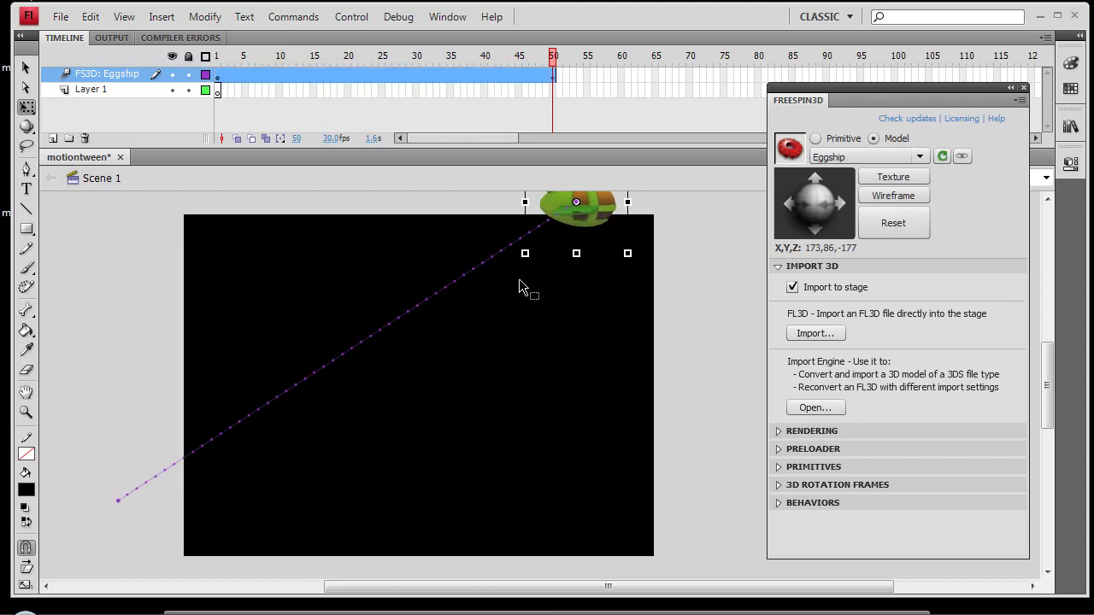
Step: Drag the middle of the motion path into a curve sweeping right, then scrub to check it
click(25, 68)
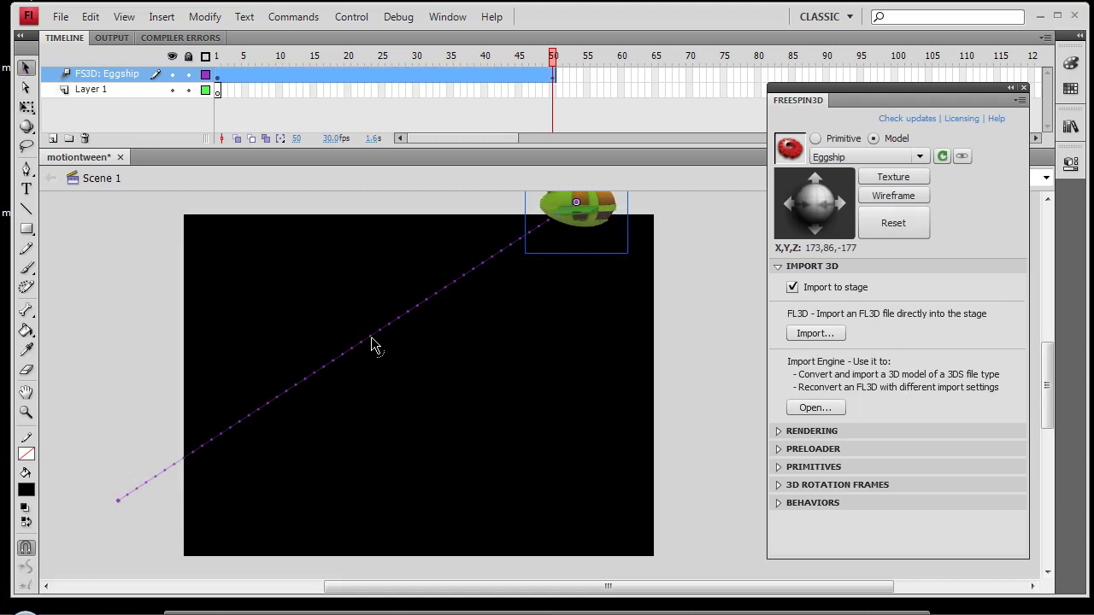
drag(371, 338, 494, 447)
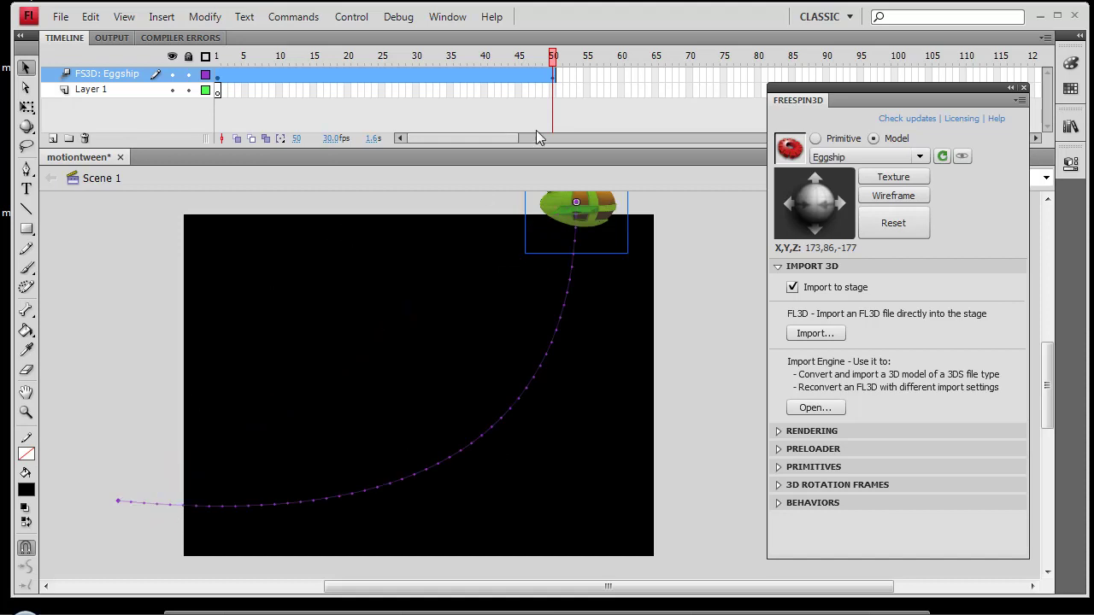
drag(554, 60, 416, 58)
mouse_move(326, 58)
mouse_down()
mouse_move(216, 58)
mouse_move(326, 62)
mouse_up()
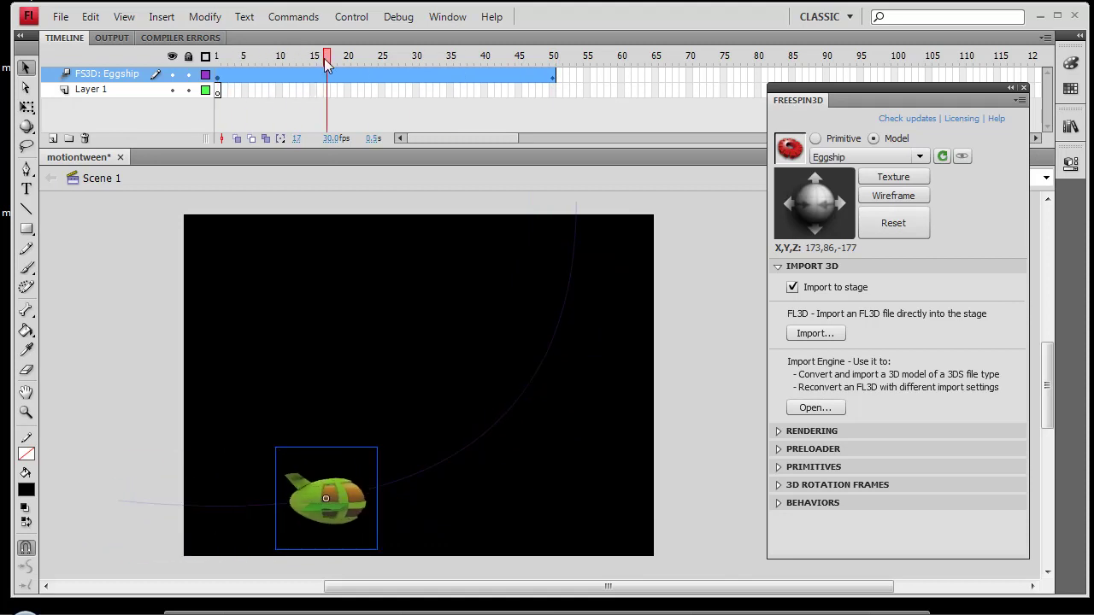
click(357, 499)
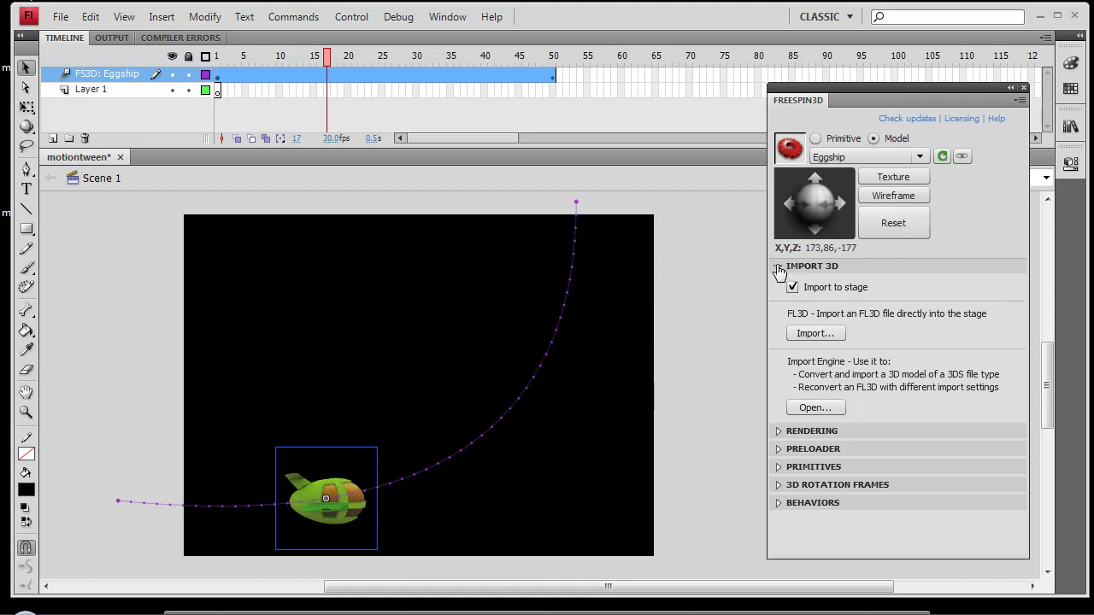
Step: Show FreeSpin3D's 3D ROTATION FRAMES table with the frame 0 entry 173, 86, -177
click(778, 268)
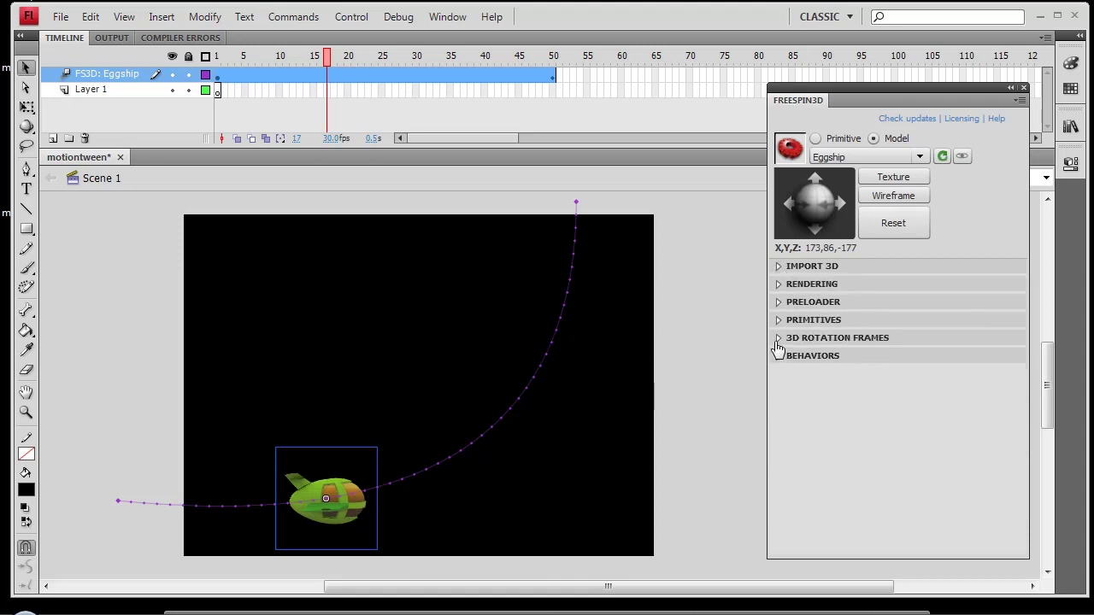
click(778, 340)
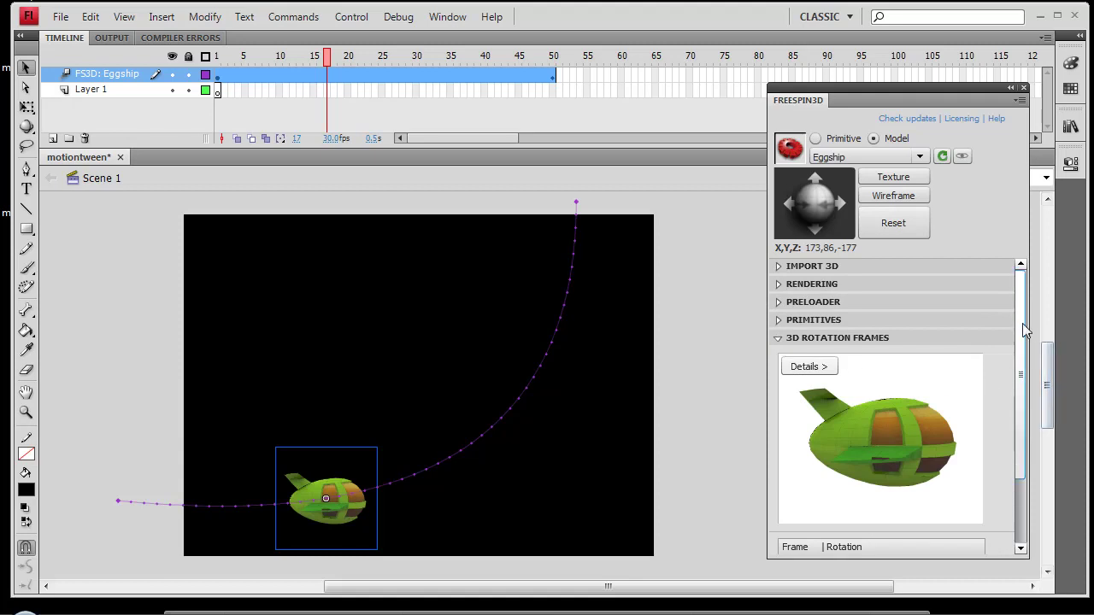
drag(1022, 332, 1017, 363)
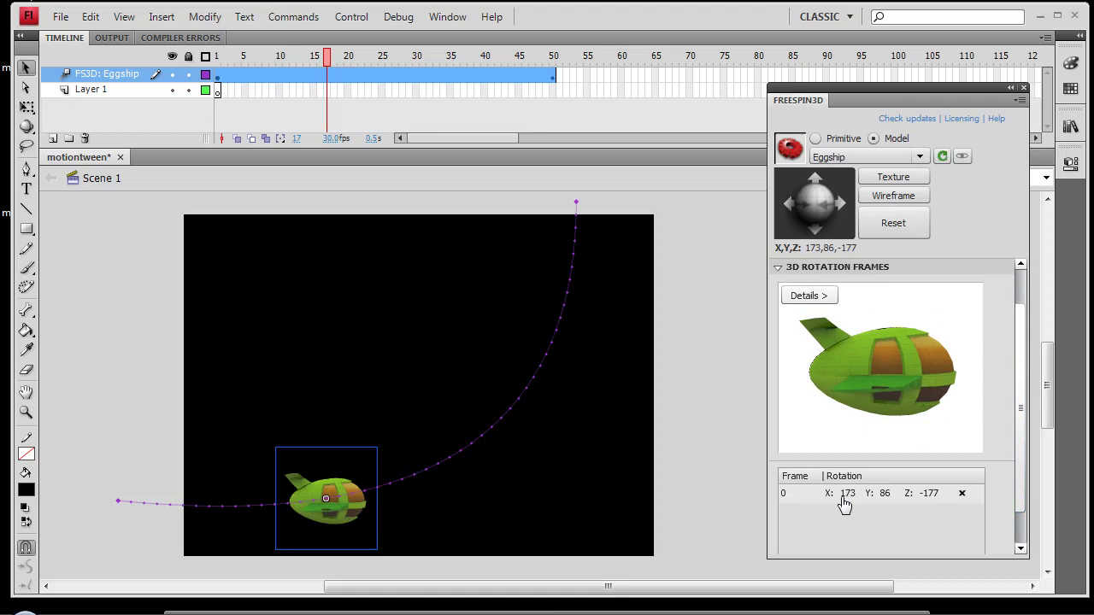
drag(1021, 413, 1018, 451)
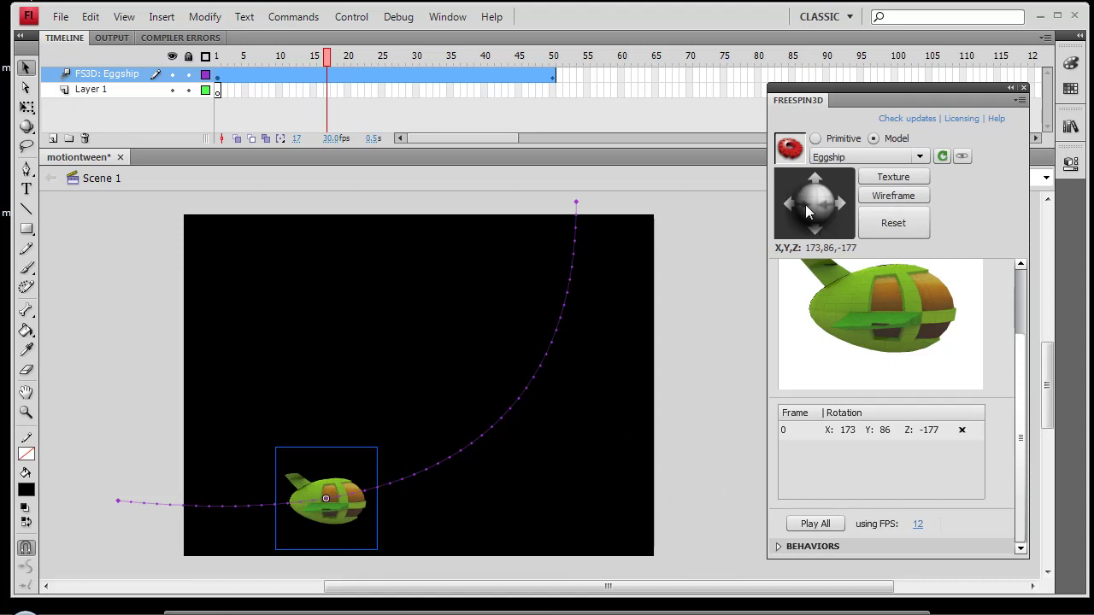
Step: Add rotation keys at frames 16 (172,66,-193), 32 (154,34,-216) and 49 (128,0,-250)
drag(802, 210, 828, 238)
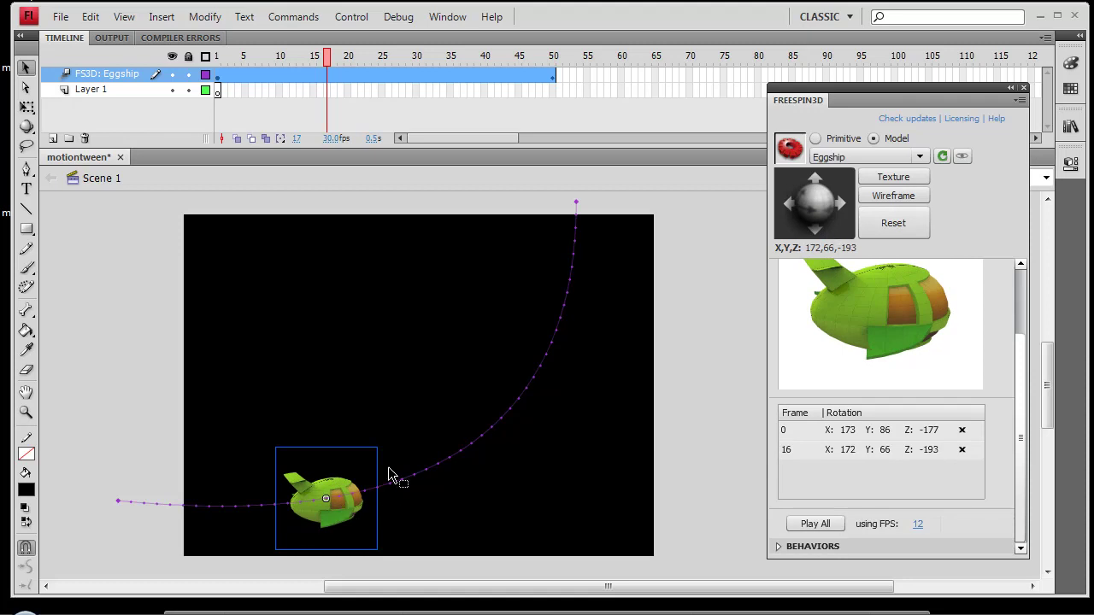
drag(331, 60, 439, 60)
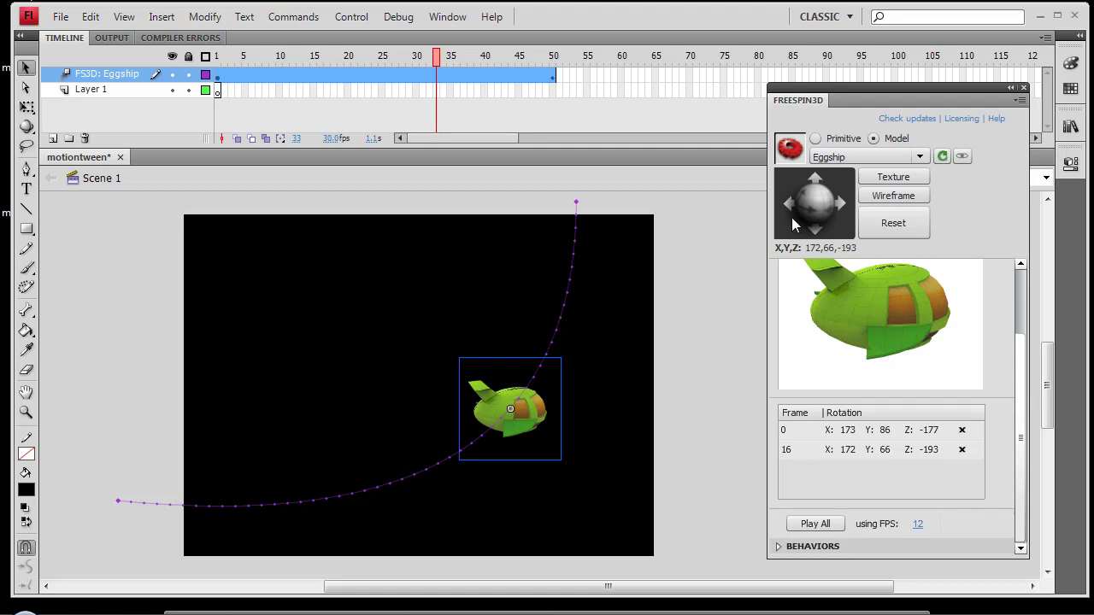
drag(803, 208, 850, 253)
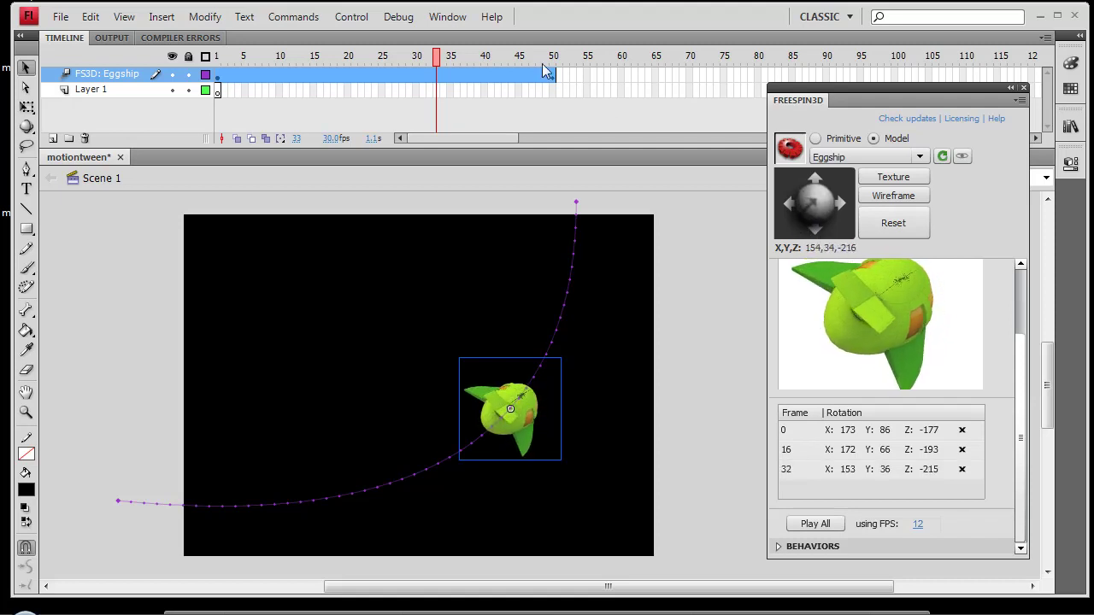
drag(442, 57, 554, 60)
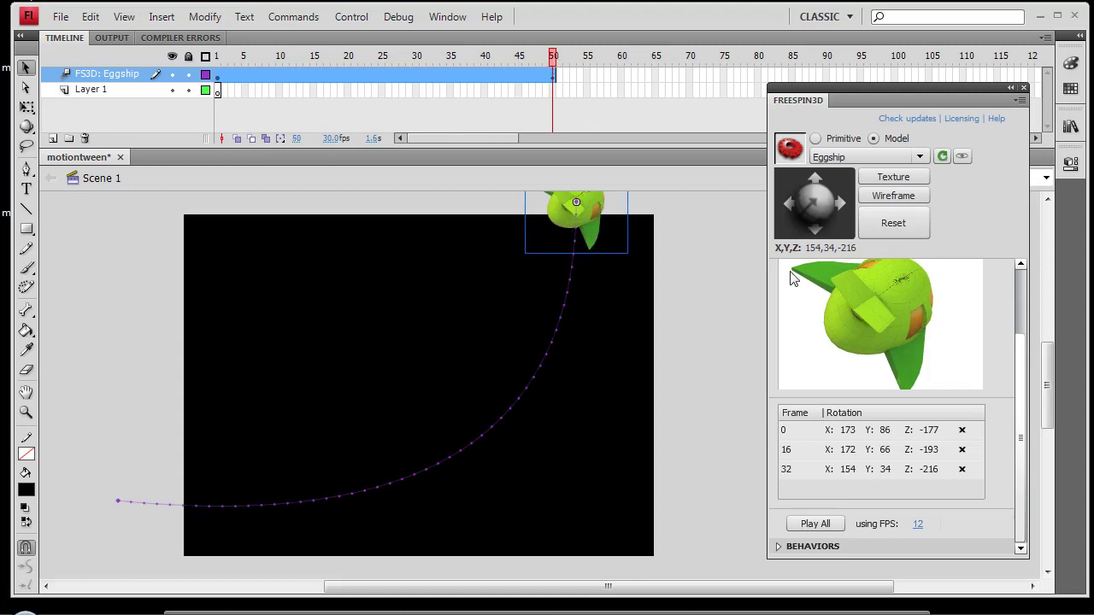
drag(797, 202, 859, 244)
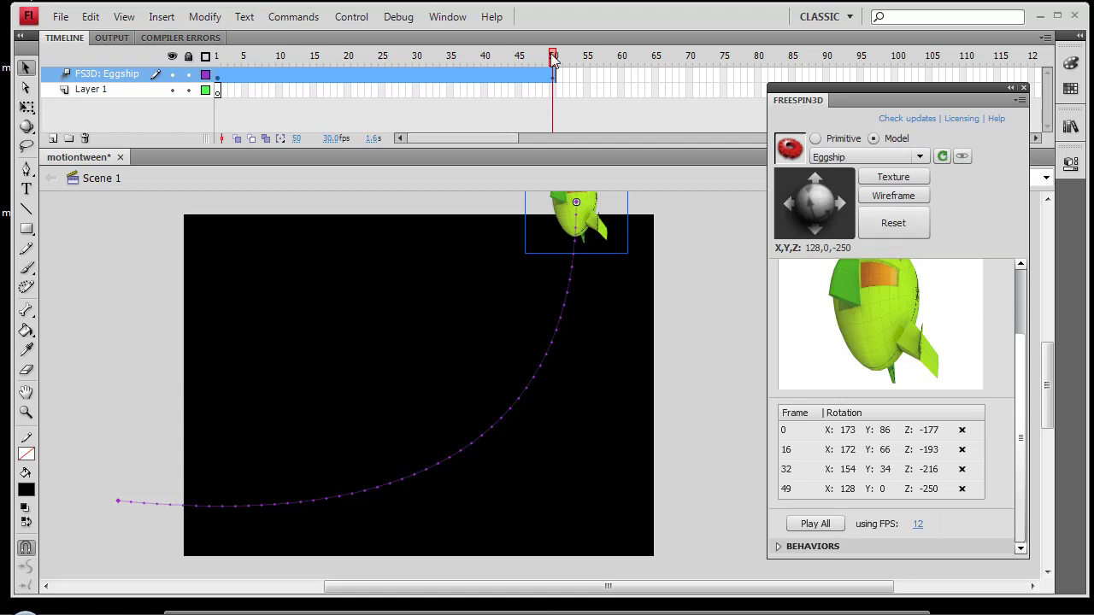
drag(553, 56, 386, 70)
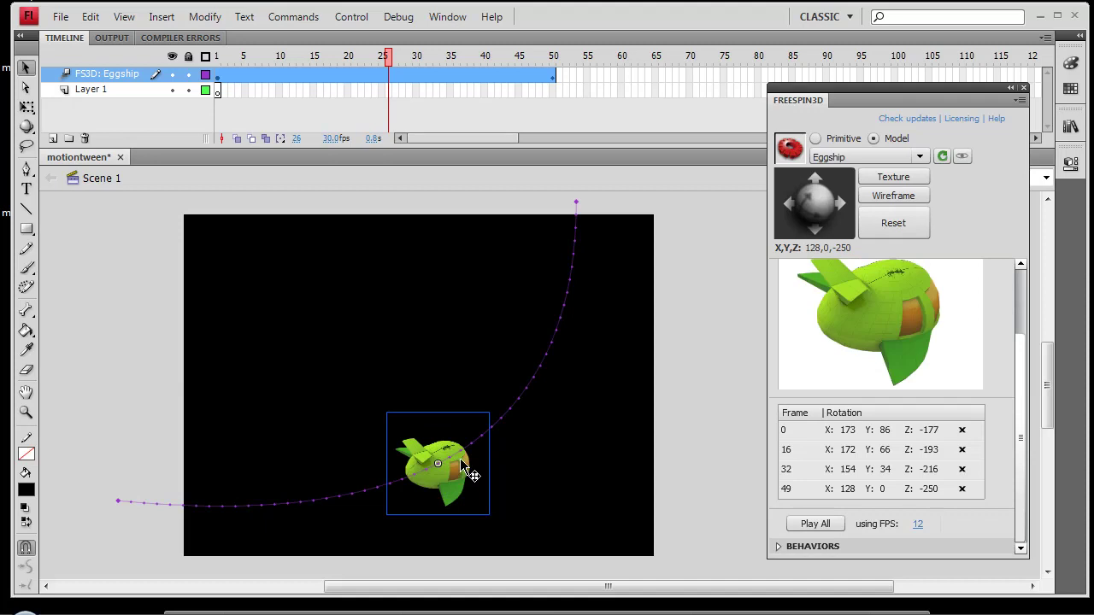
Step: Return the playhead to frame 1 and play the full rotation animation in FreeSpin3D
drag(389, 58, 218, 64)
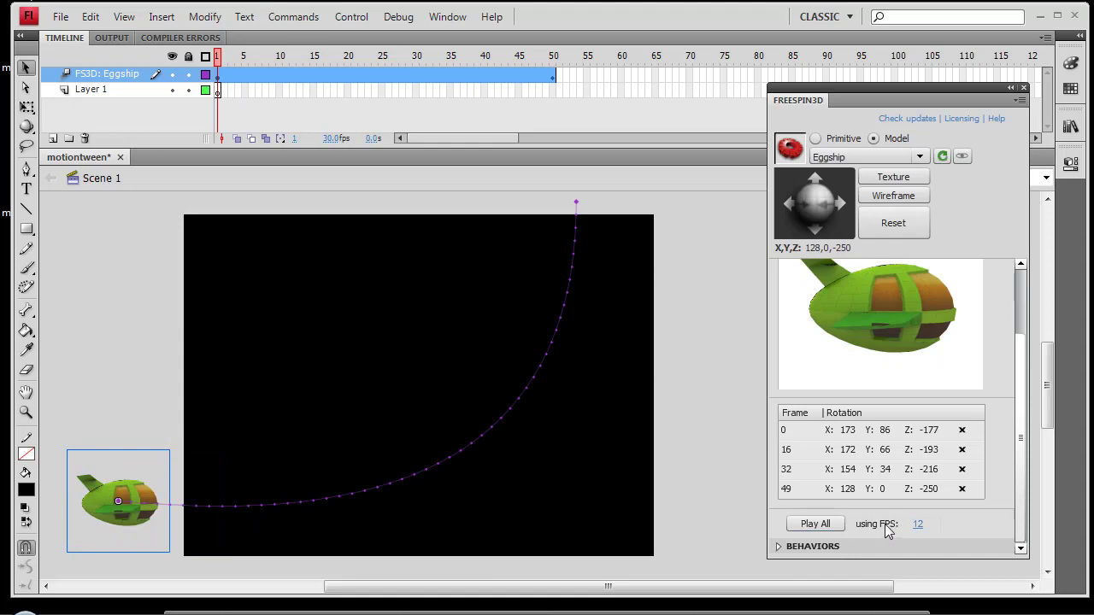
click(818, 527)
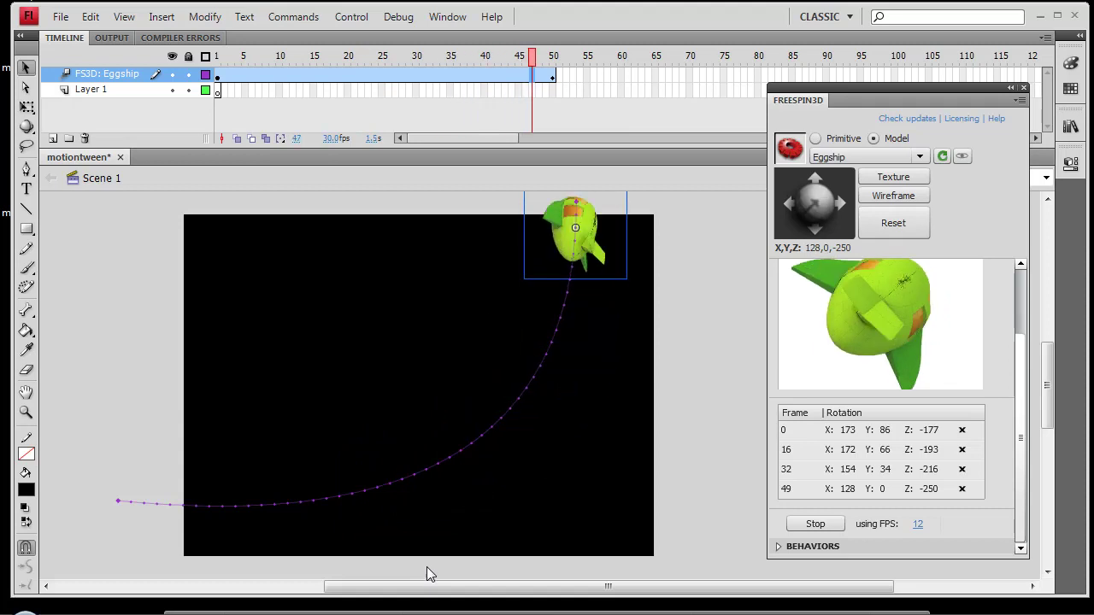
Step: Test the movie with Ctrl+Enter to export it as an SWF
key(ctrl+Return)
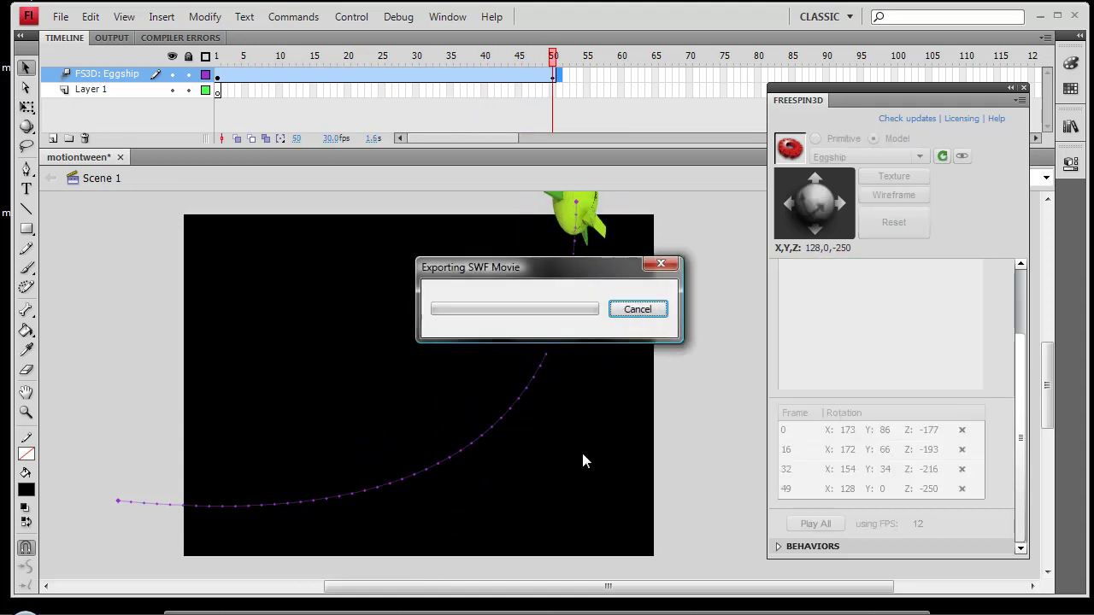